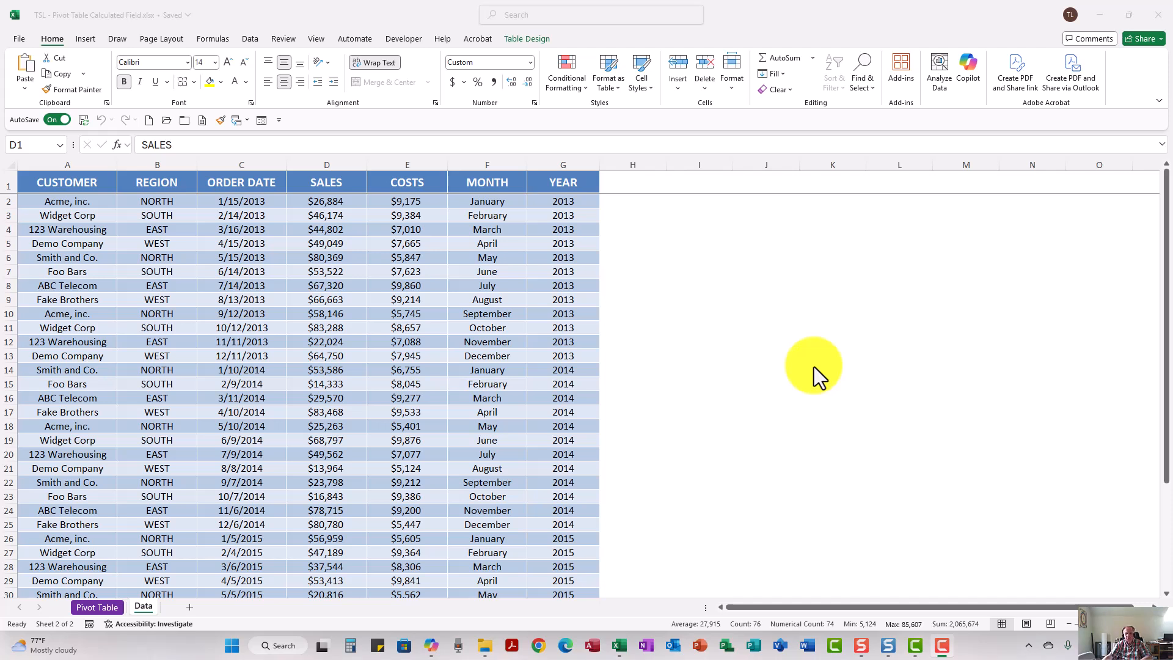
# Examine the SALES and COSTS columns in the source data table
pyautogui.click(326, 164)
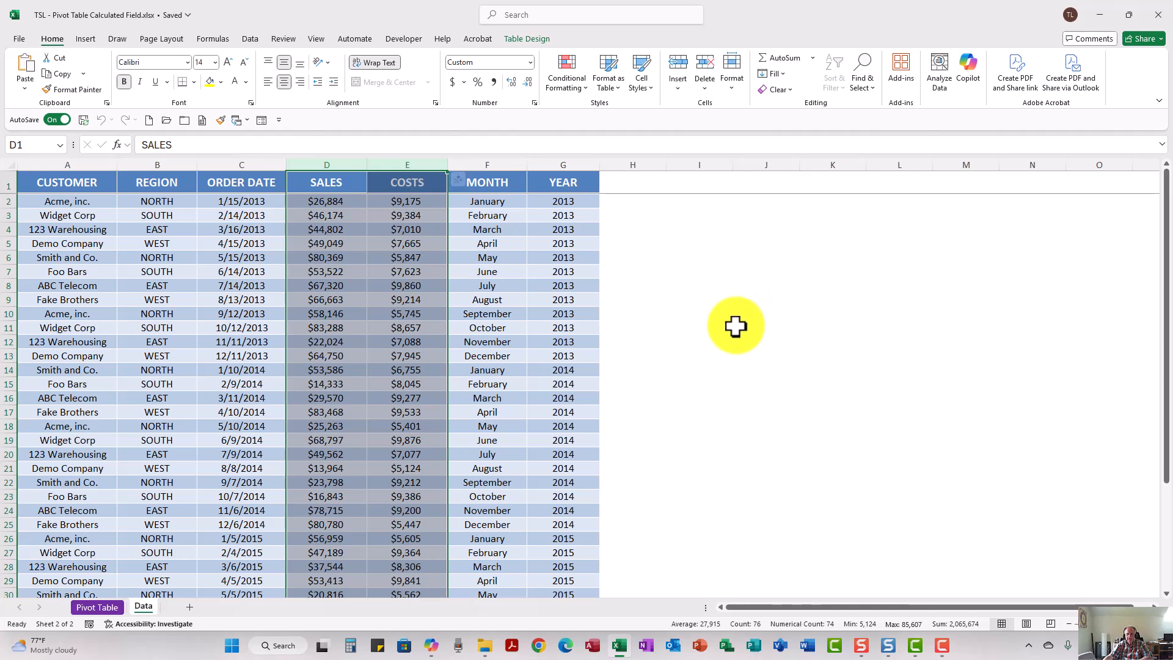
pyautogui.click(563, 326)
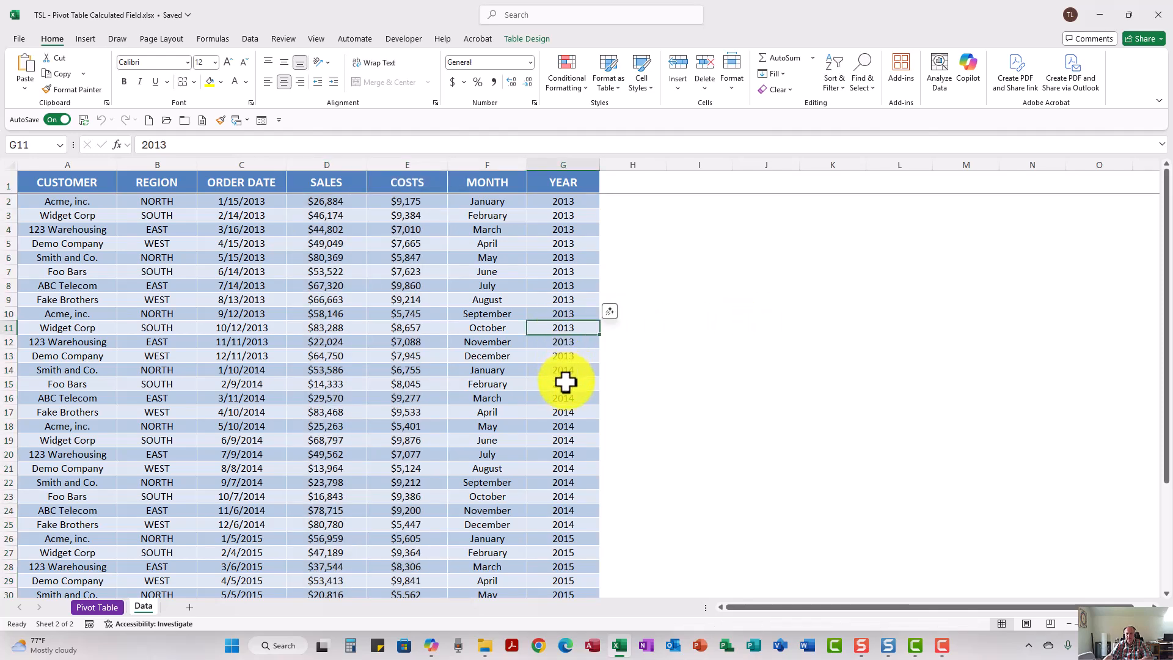
pyautogui.scroll(-4, 565, 381)
pyautogui.scroll(4, 565, 382)
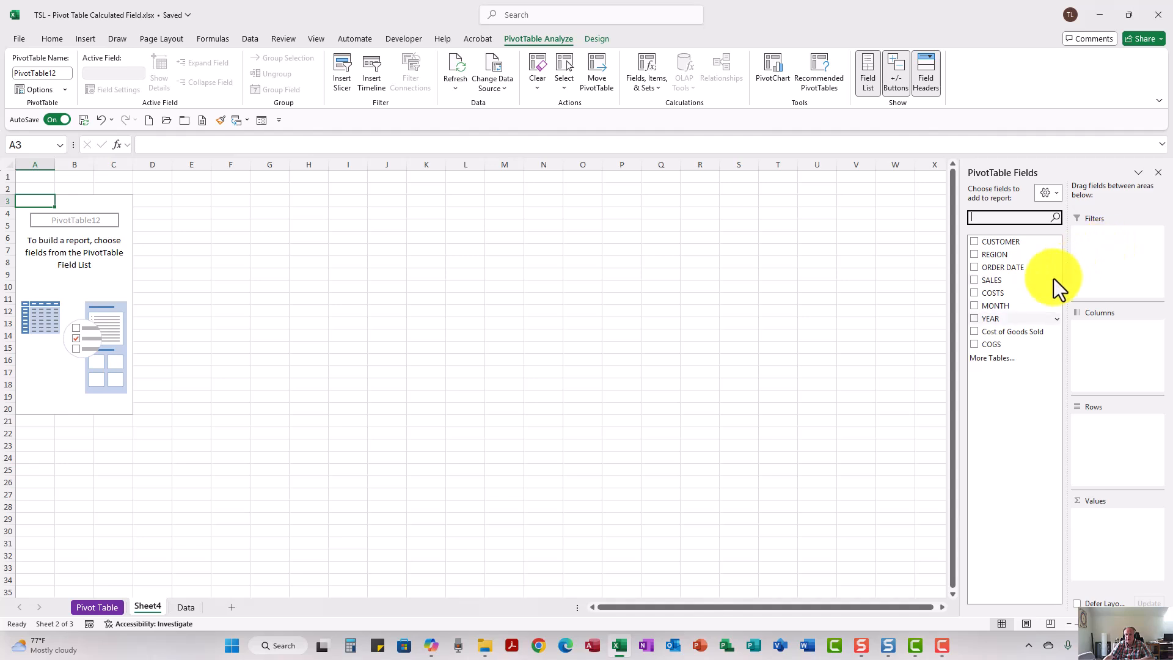
# Add YEAR as a report filter on the empty pivot table, filter it to 2014, and widen column A
pyautogui.moveTo(990, 318); pyautogui.dragTo(1110, 257)
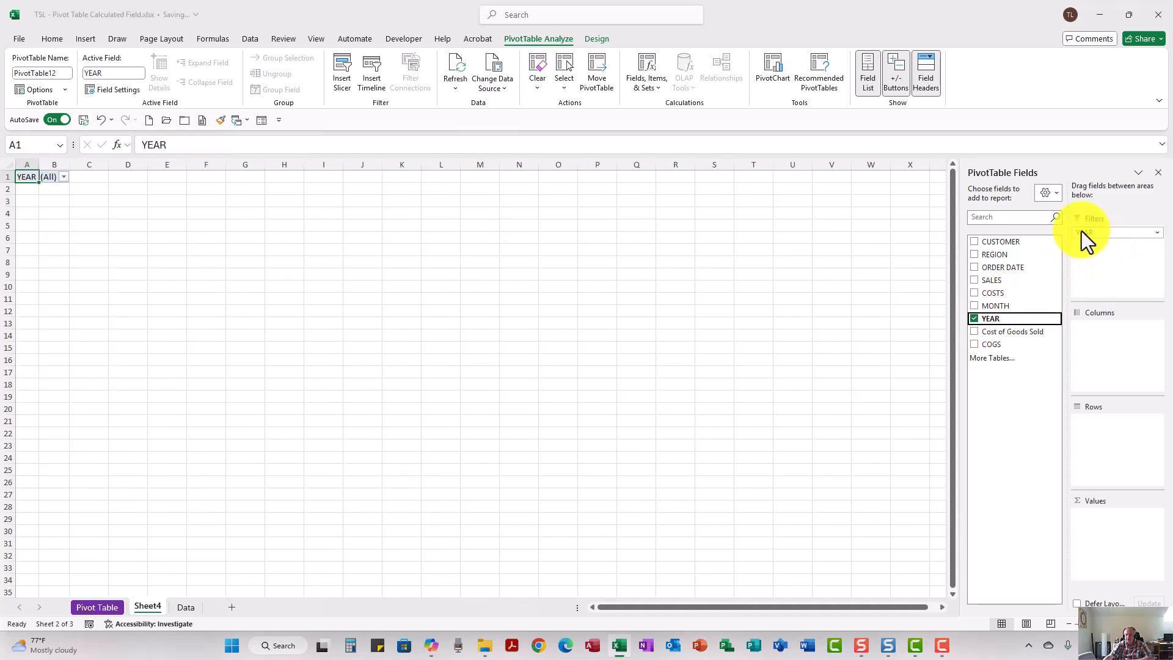
pyautogui.click(65, 177)
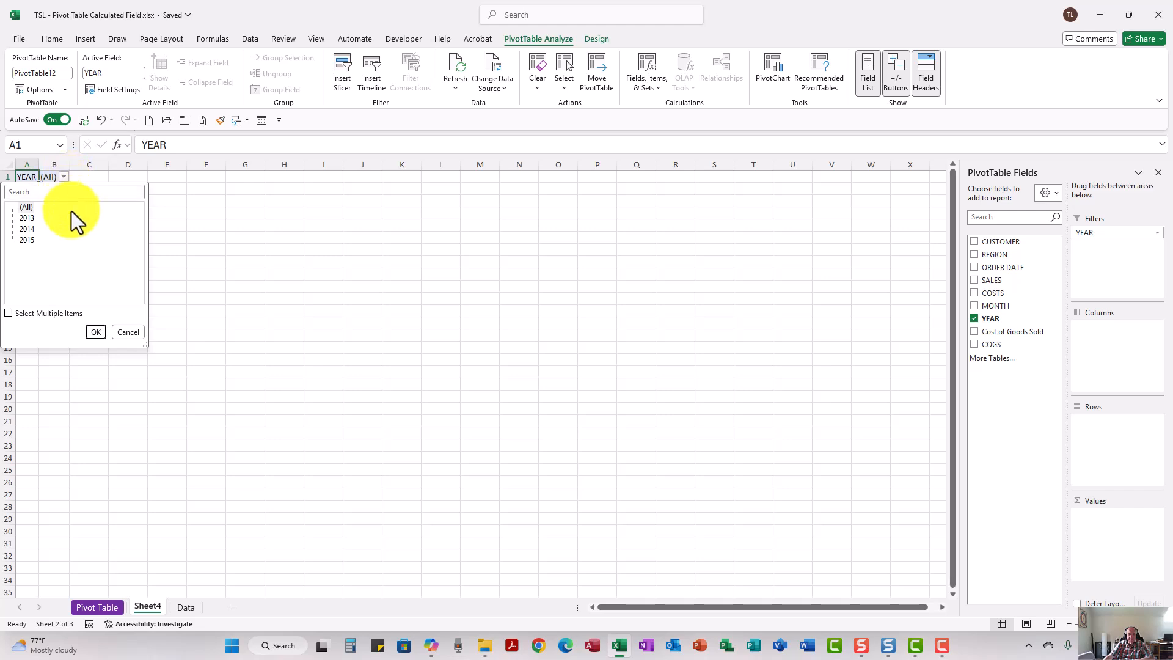
pyautogui.click(95, 333)
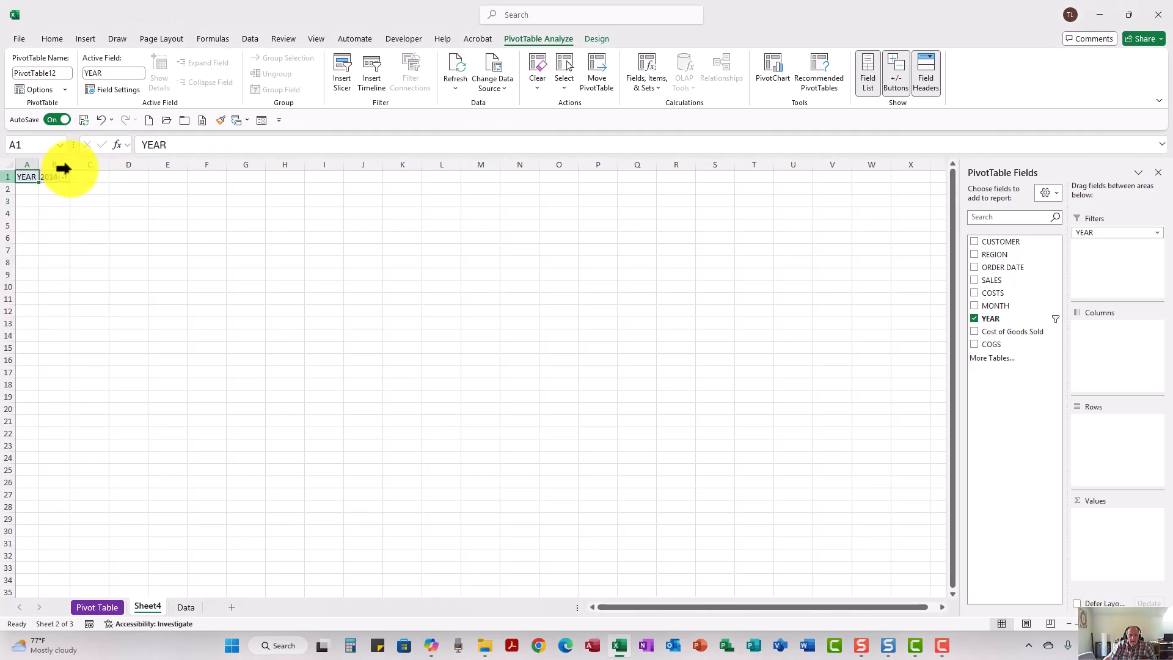
pyautogui.moveTo(67, 165)
pyautogui.mouseDown()
pyautogui.moveTo(102, 165)
pyautogui.moveTo(64, 166)
pyautogui.mouseUp()
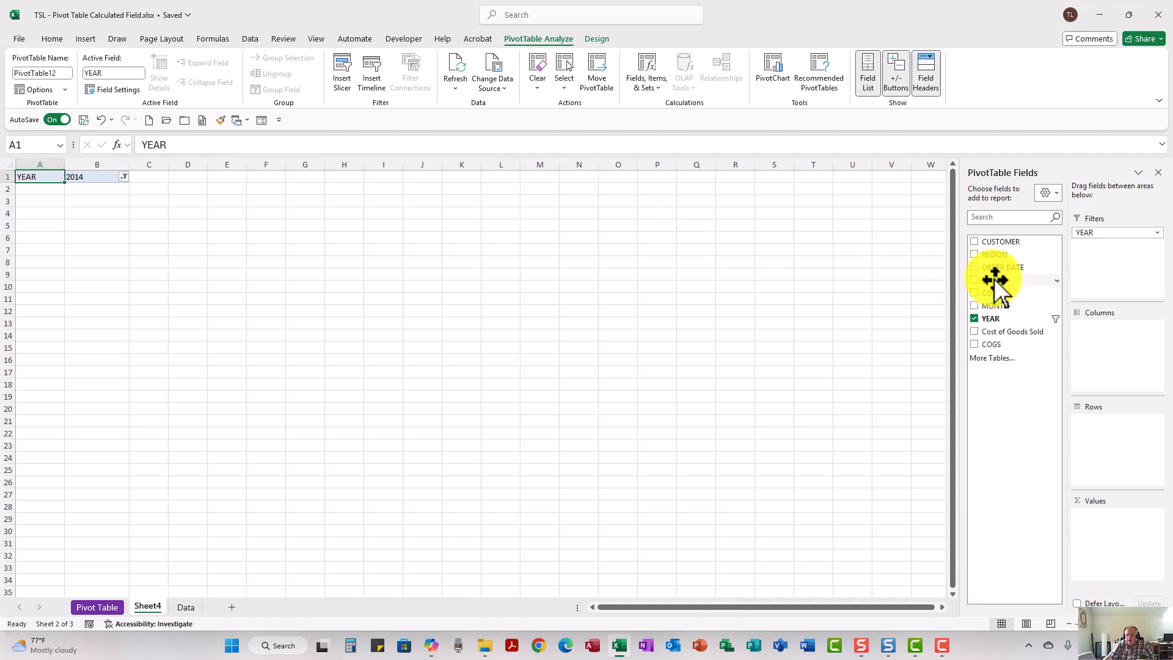
# Add SALES and COSTS to the pivot values and CUSTOMER to the rows
pyautogui.moveTo(996, 281); pyautogui.dragTo(1096, 544)
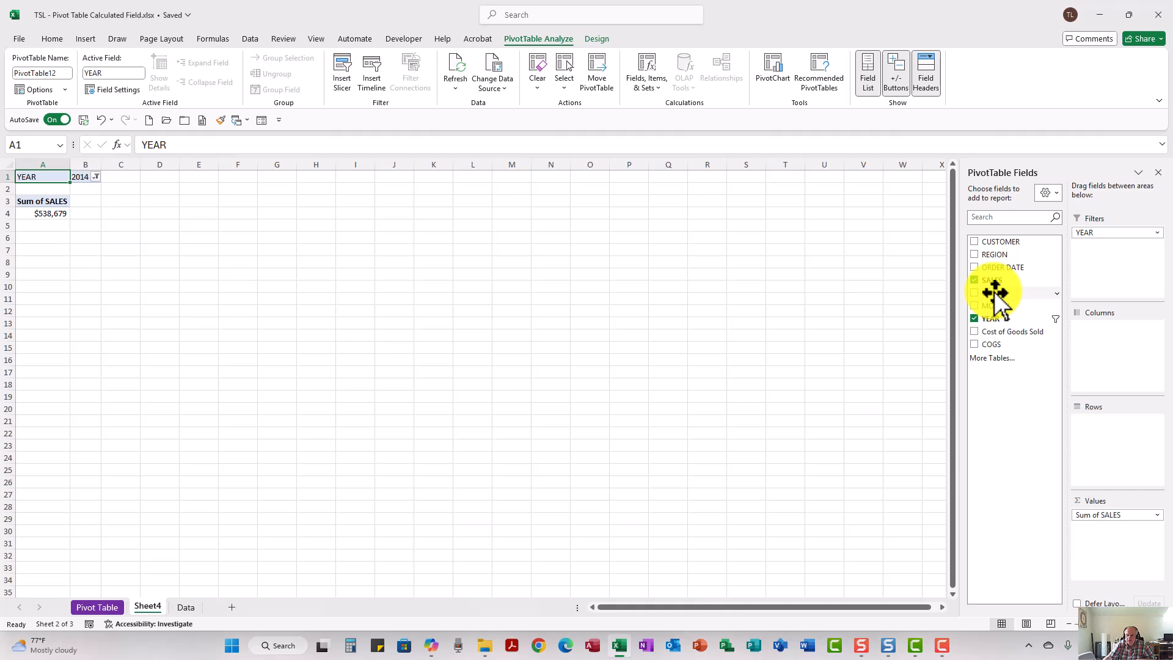
pyautogui.moveTo(996, 293); pyautogui.dragTo(1102, 544)
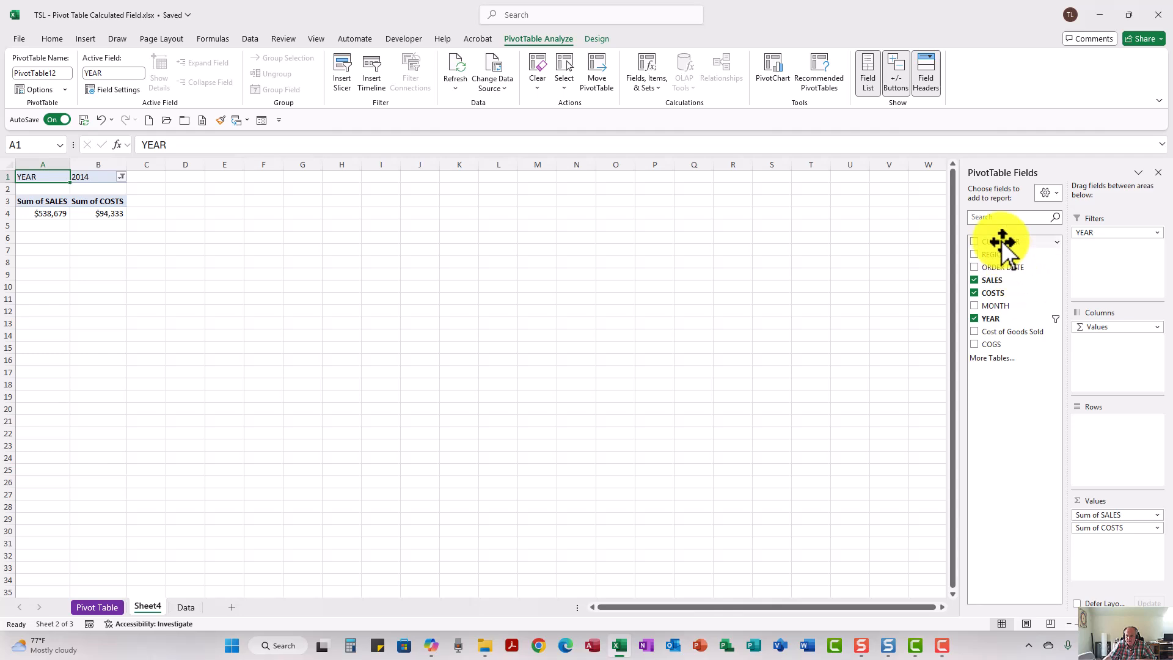
pyautogui.moveTo(1001, 242); pyautogui.dragTo(1100, 452)
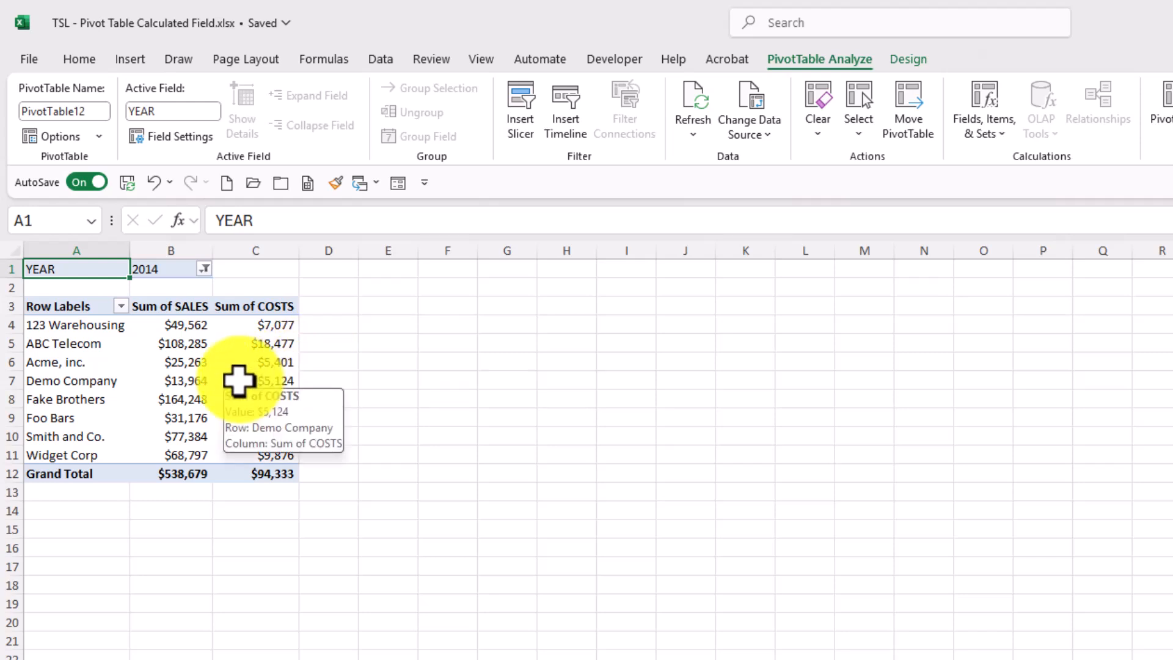
# Open the Insert Calculated Field dialog for the pivot table and name the new field COGS
pyautogui.click(238, 381)
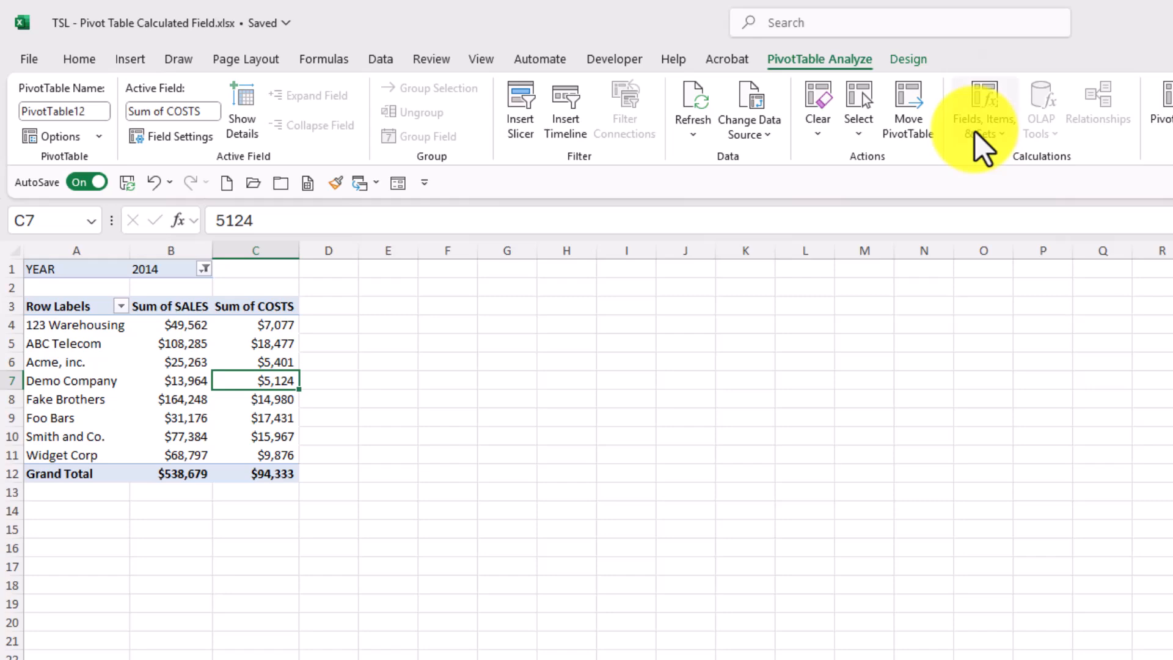
pyautogui.click(980, 116)
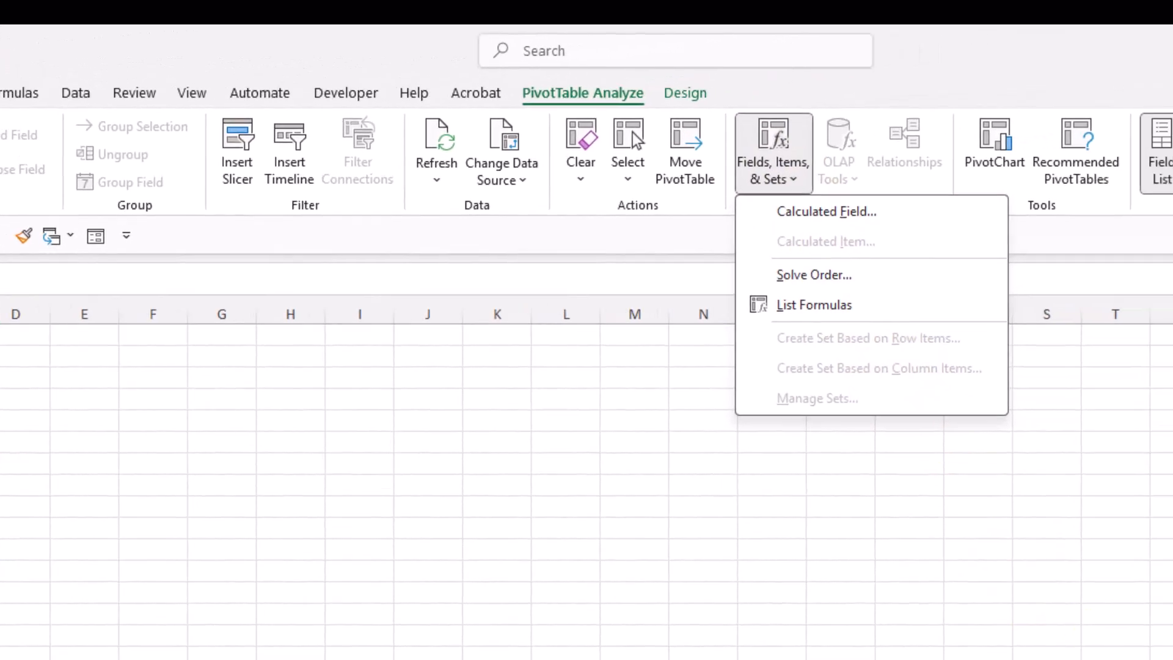
pyautogui.click(826, 211)
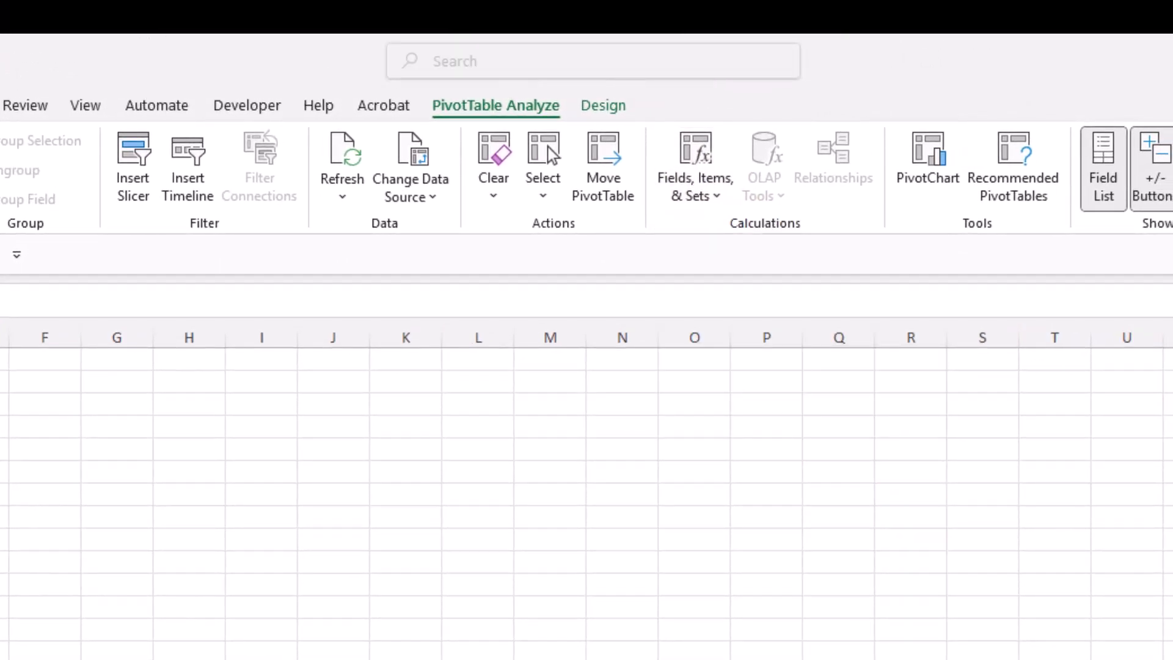
pyautogui.click(712, 189)
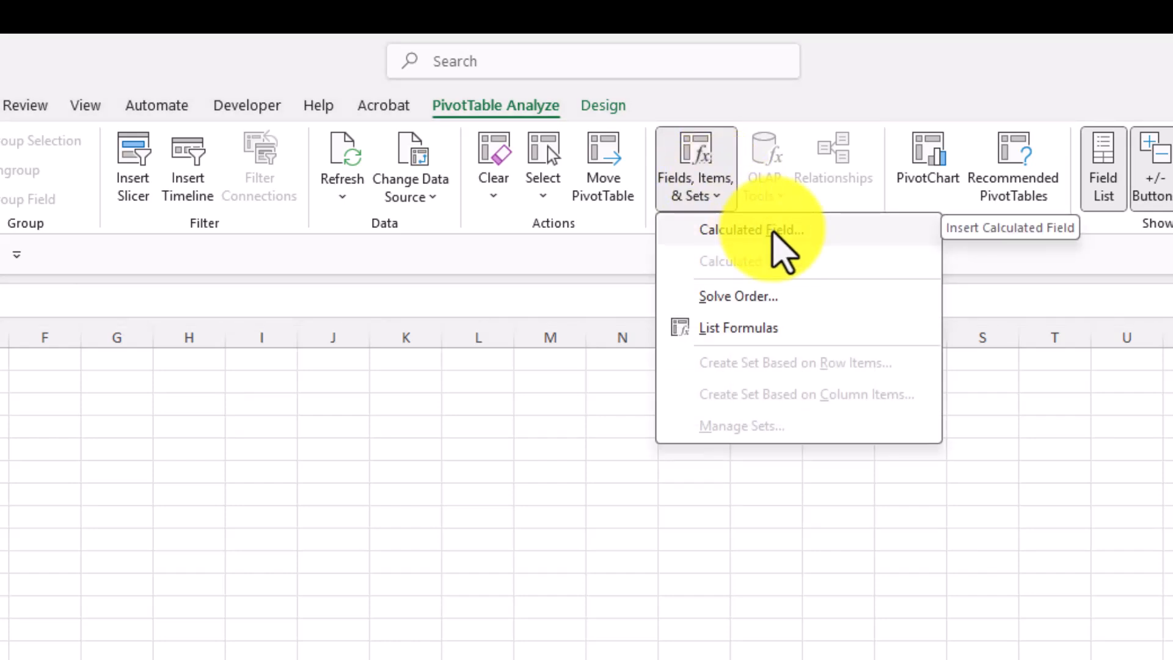
pyautogui.click(772, 232)
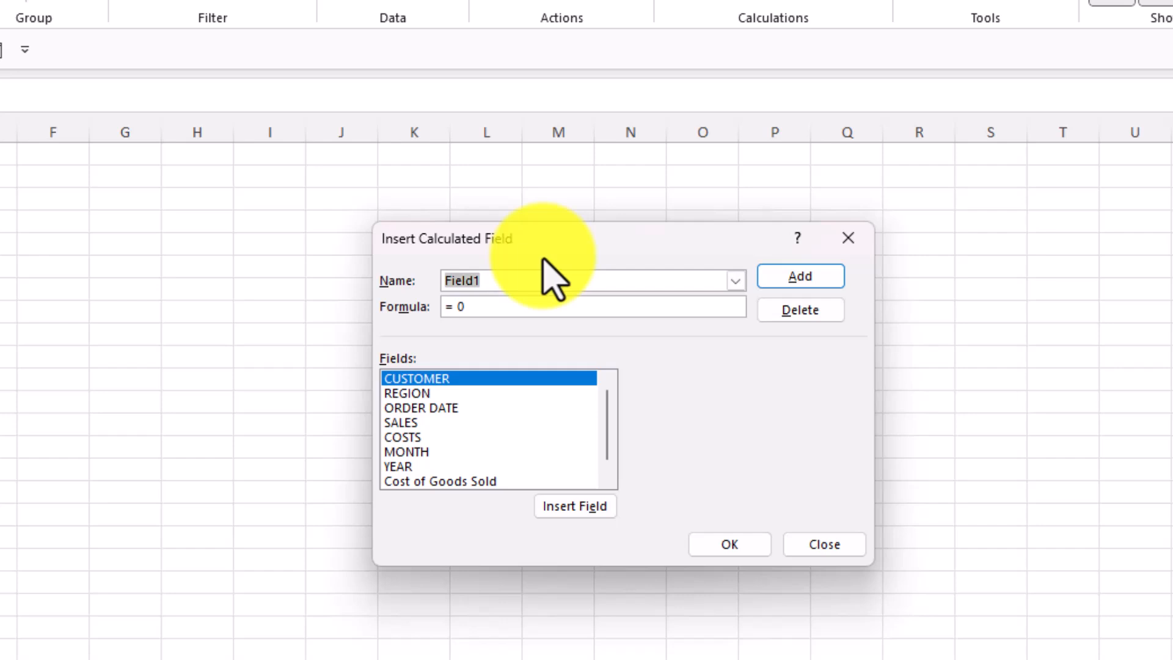
pyautogui.write('v')
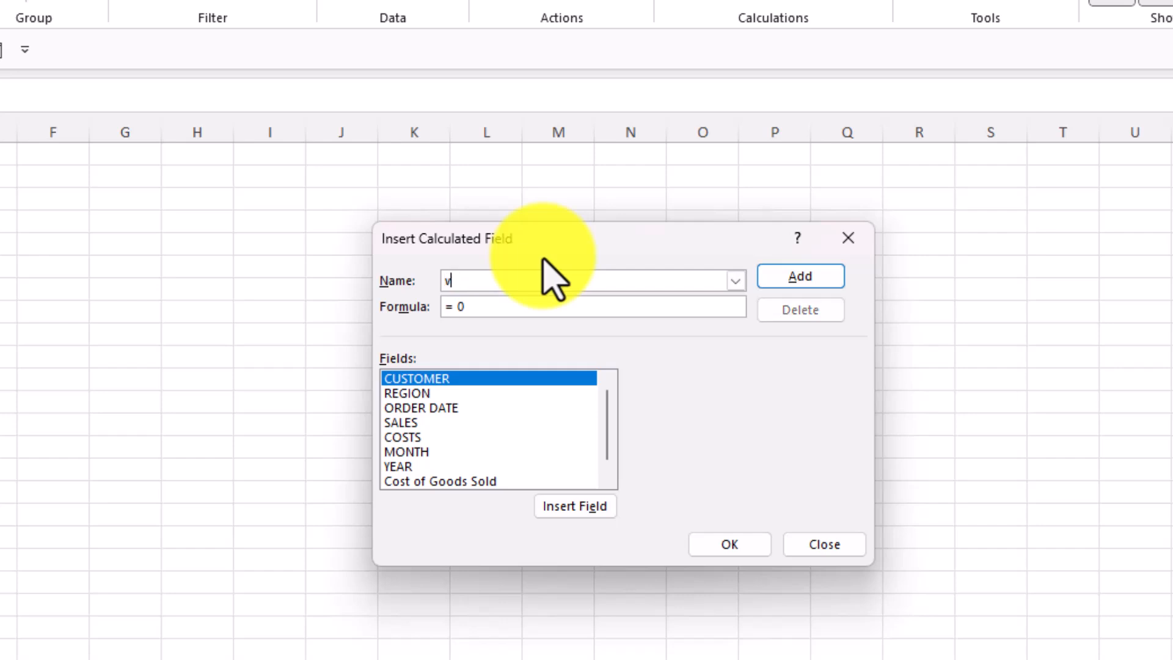
pyautogui.press('BackSpace')
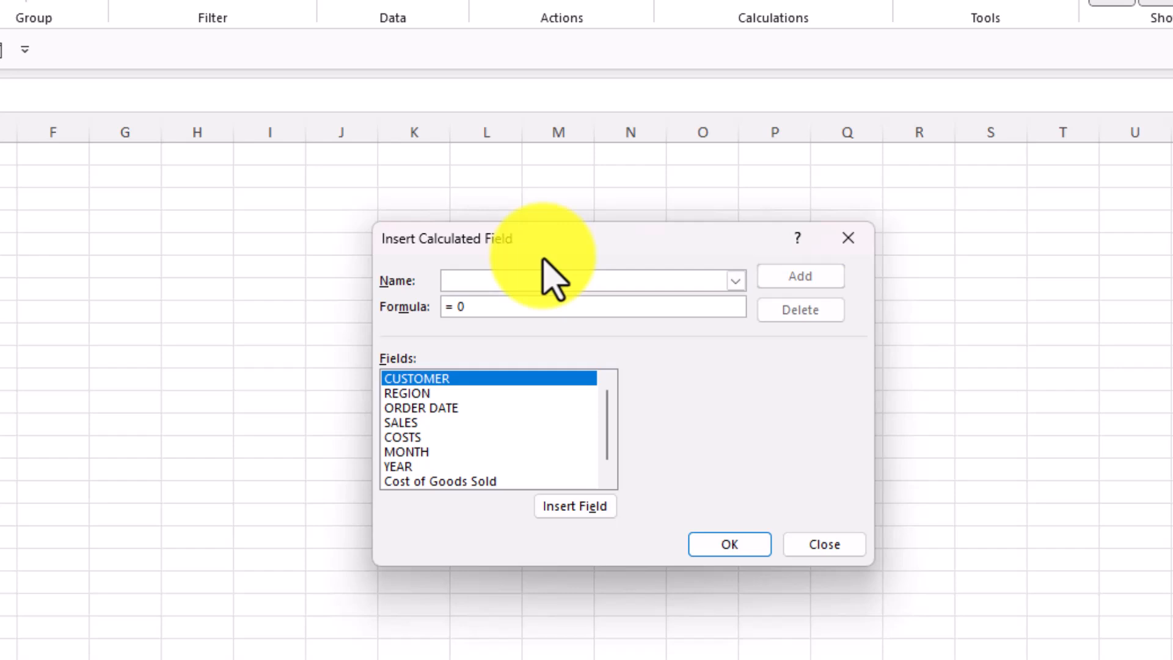
pyautogui.write('COGS')
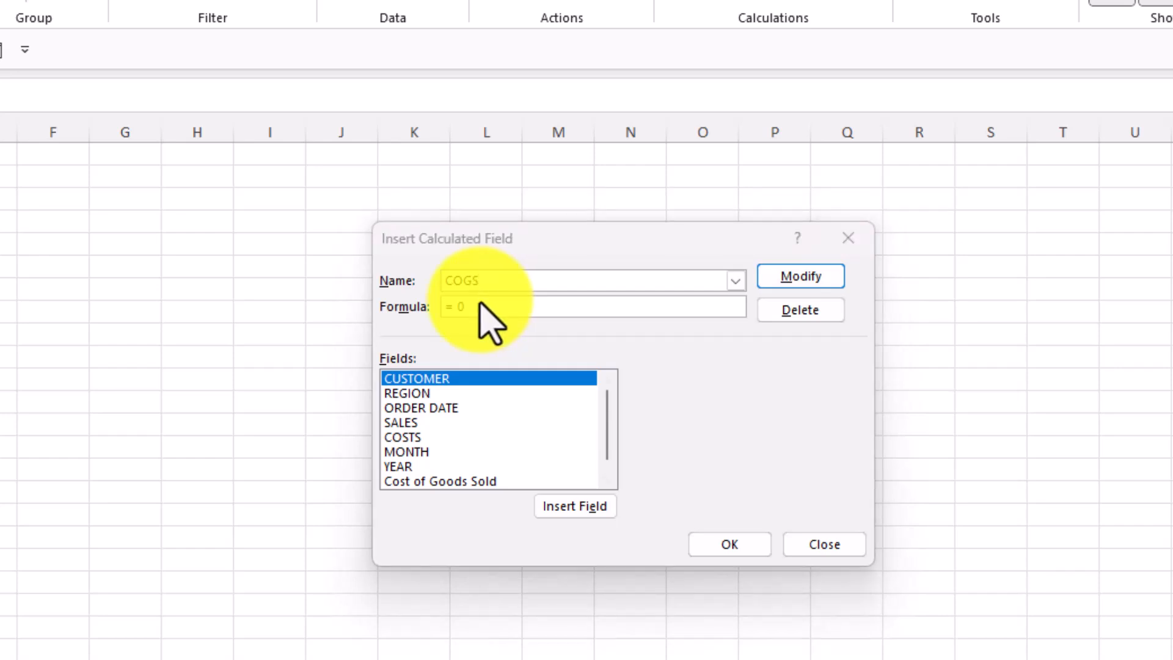
# Set the COGS formula to = COSTS/ SALES using the field list and confirm the calculated field
pyautogui.click(481, 304)
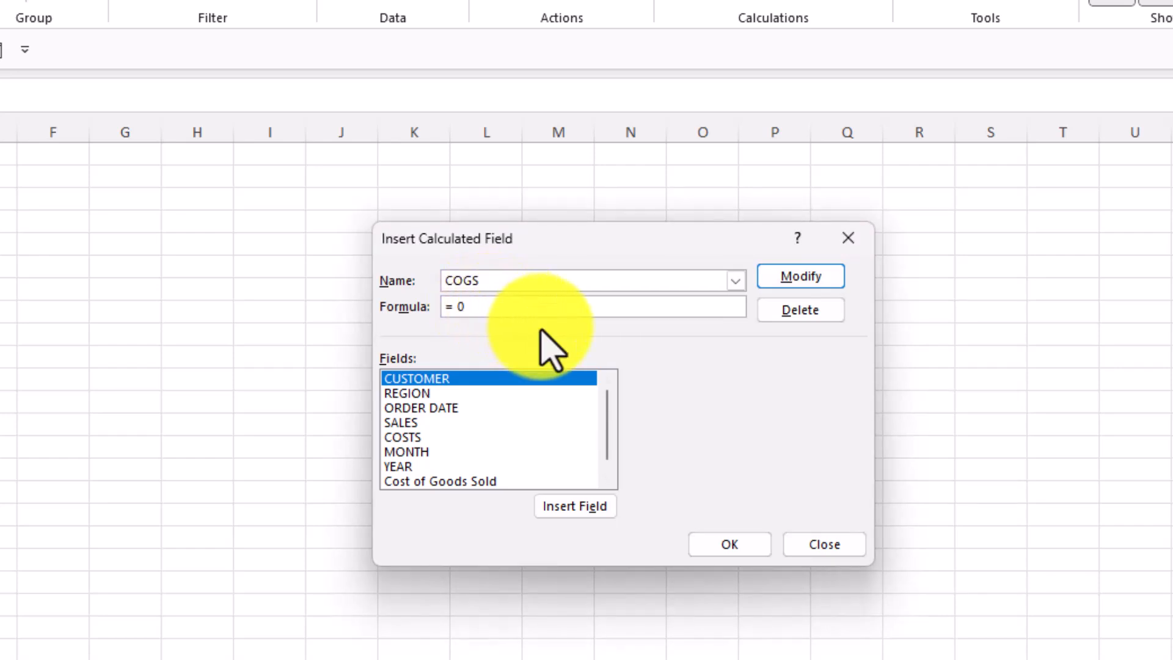
pyautogui.press('BackSpace')
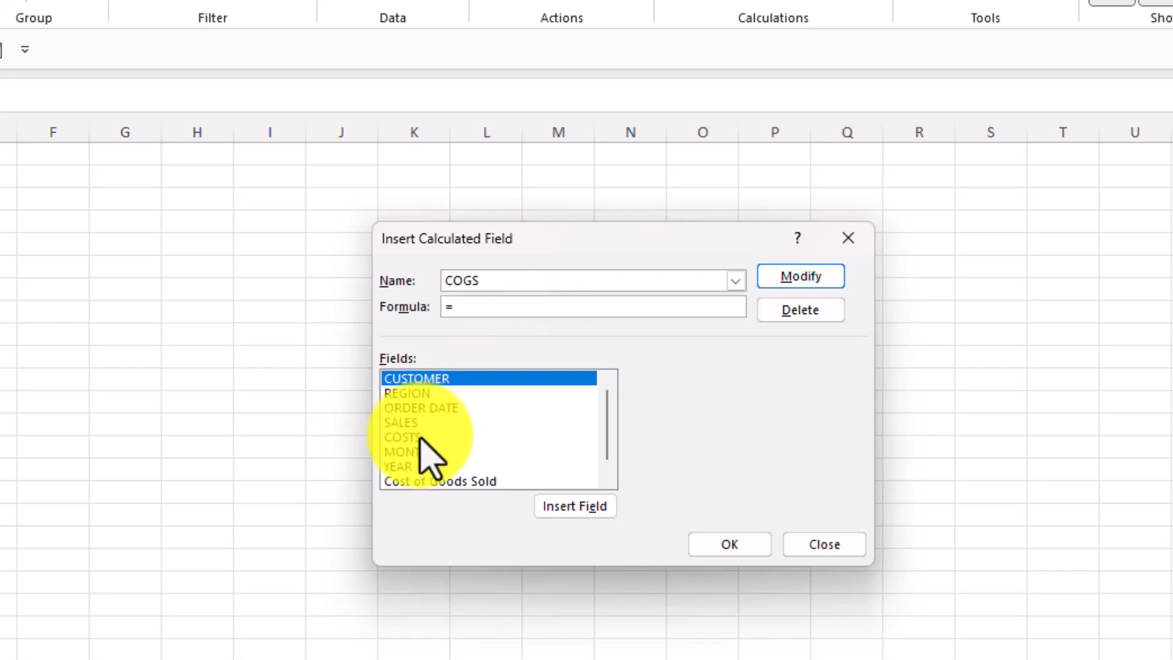
pyautogui.click(423, 437)
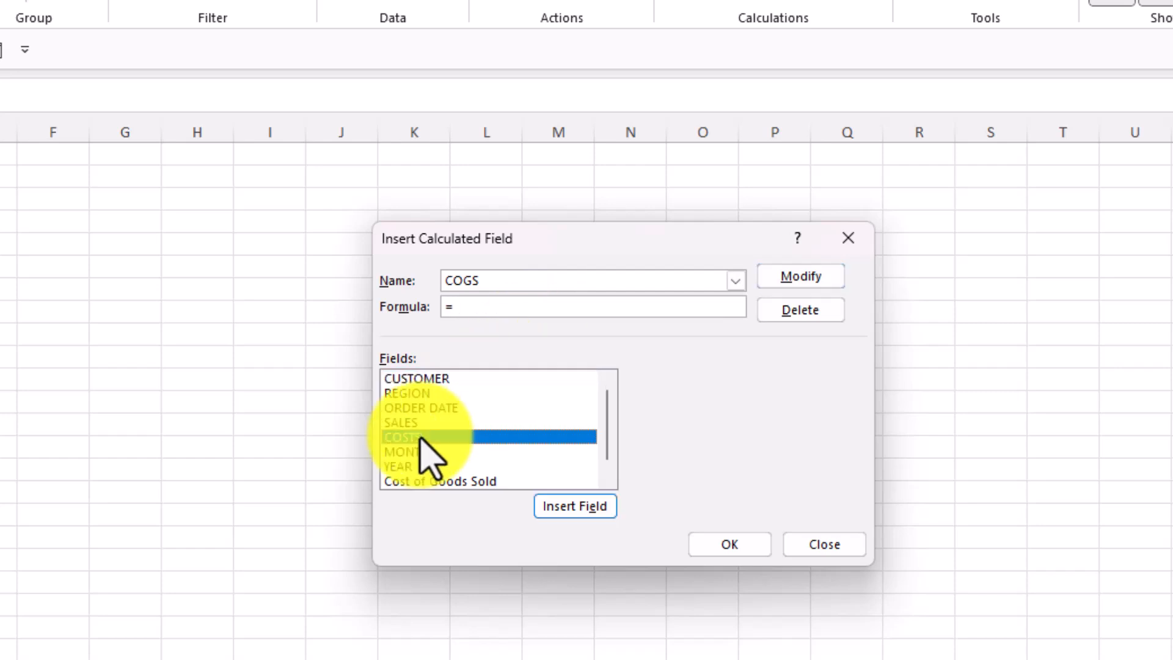
pyautogui.click(587, 506)
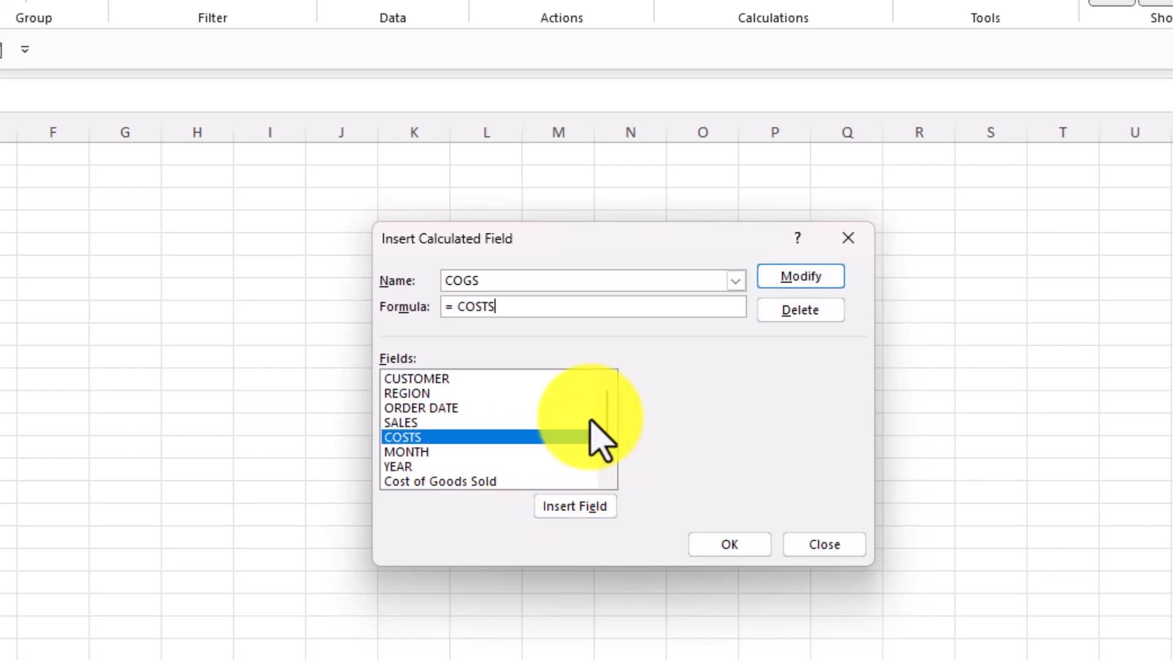
pyautogui.write('/')
pyautogui.click(428, 422)
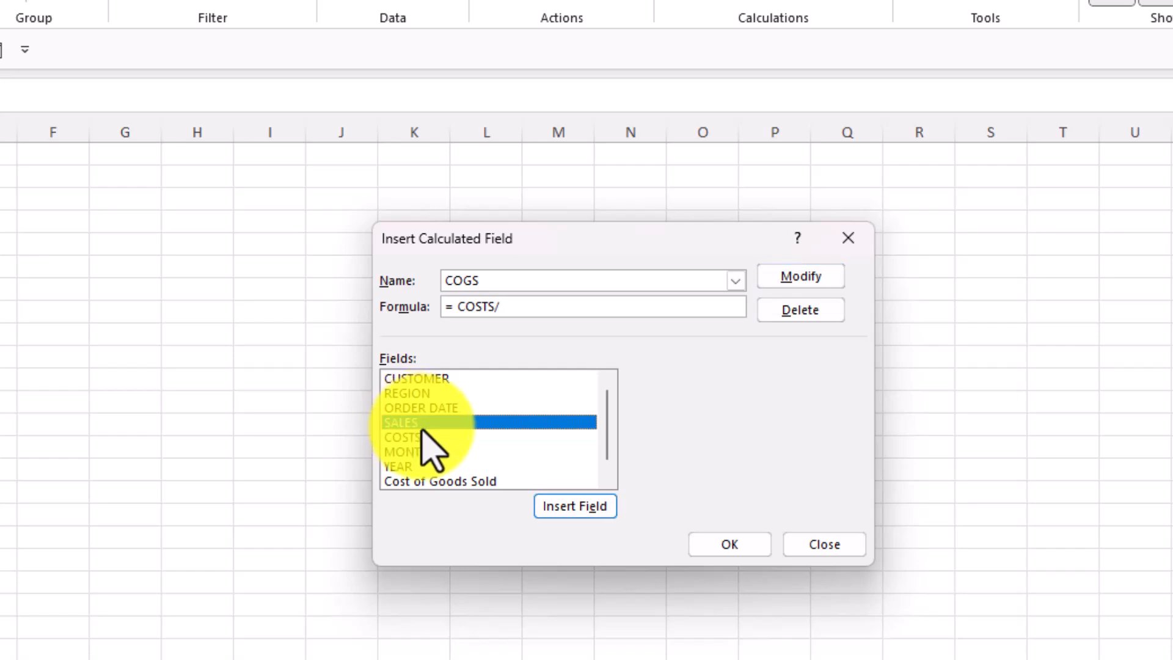
pyautogui.click(568, 506)
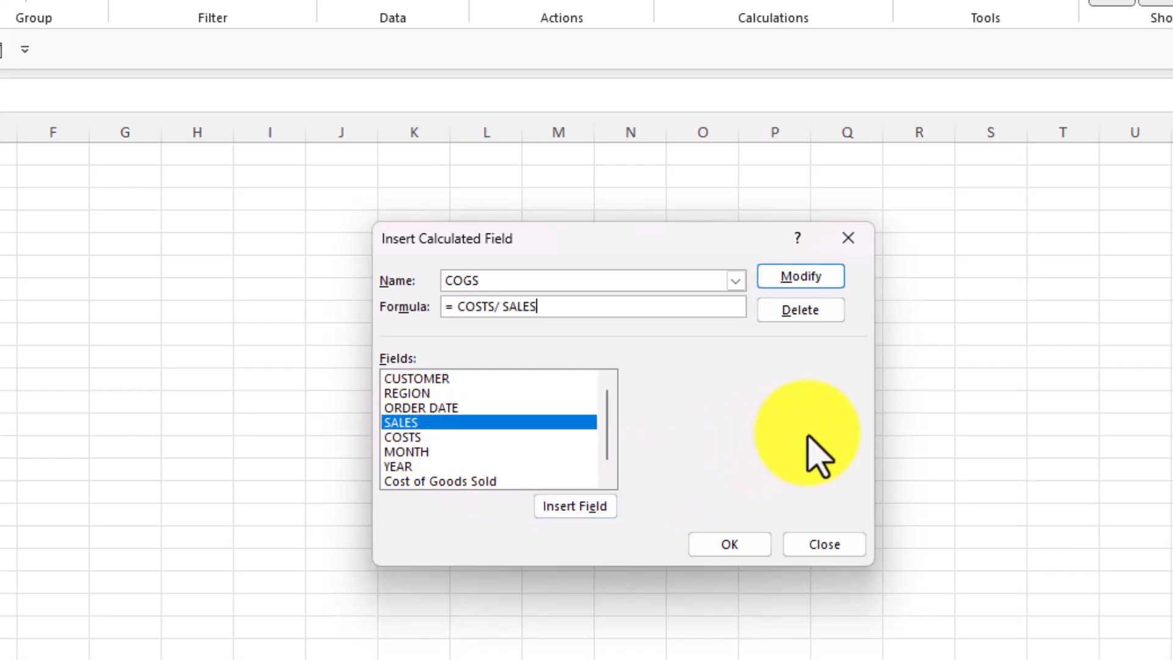
pyautogui.click(722, 548)
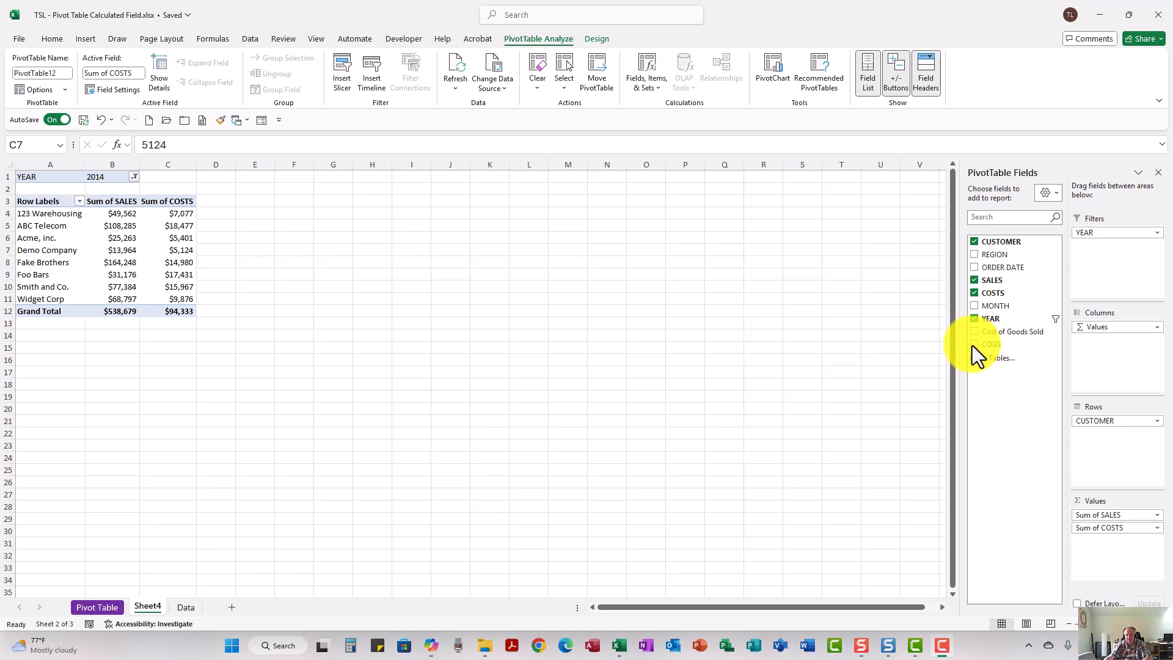
# Add COGS to the pivot values and format its column as Percentage with 1 decimal place
pyautogui.click(974, 345)
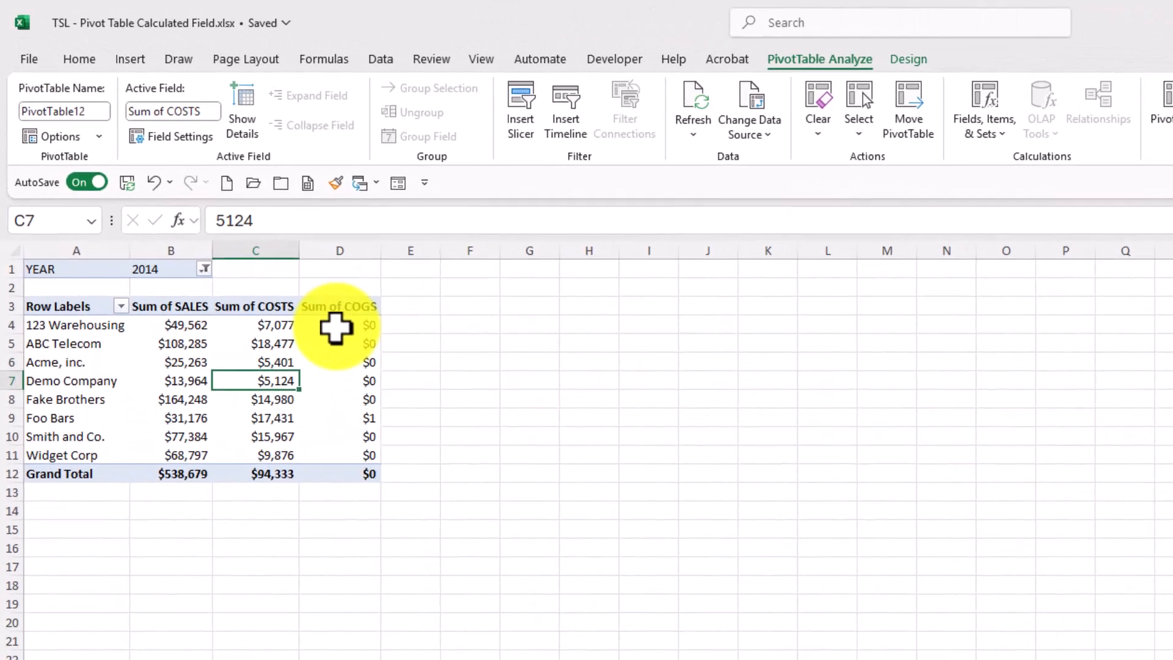
pyautogui.moveTo(335, 328); pyautogui.dragTo(340, 471)
pyautogui.rightClick(353, 439)
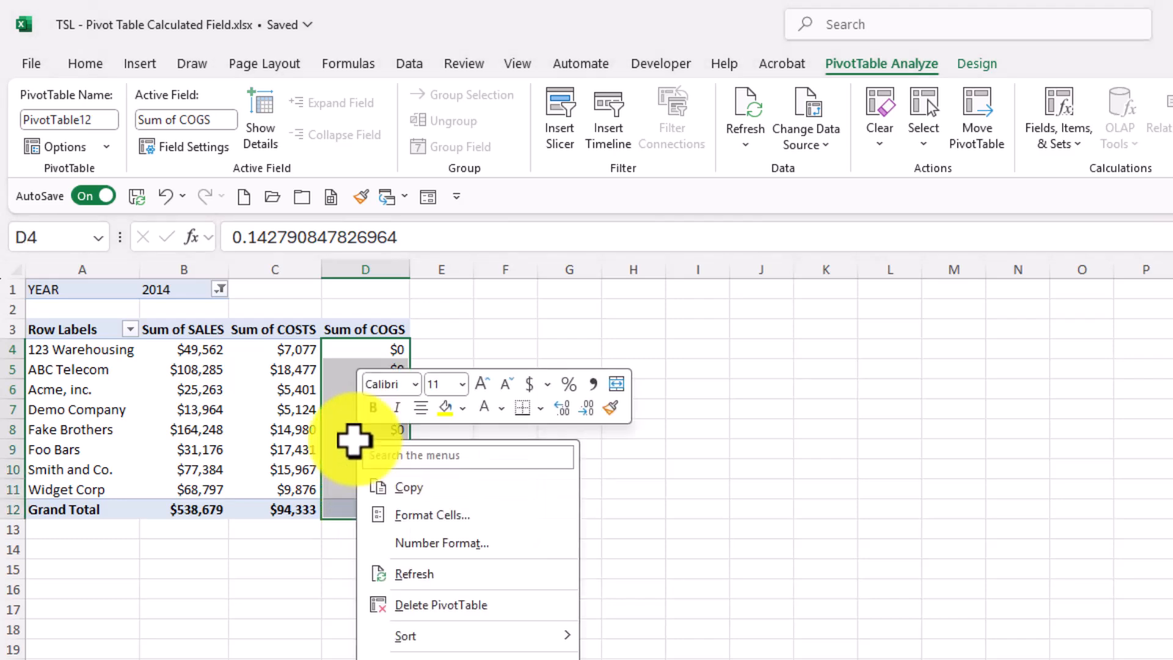
pyautogui.click(438, 543)
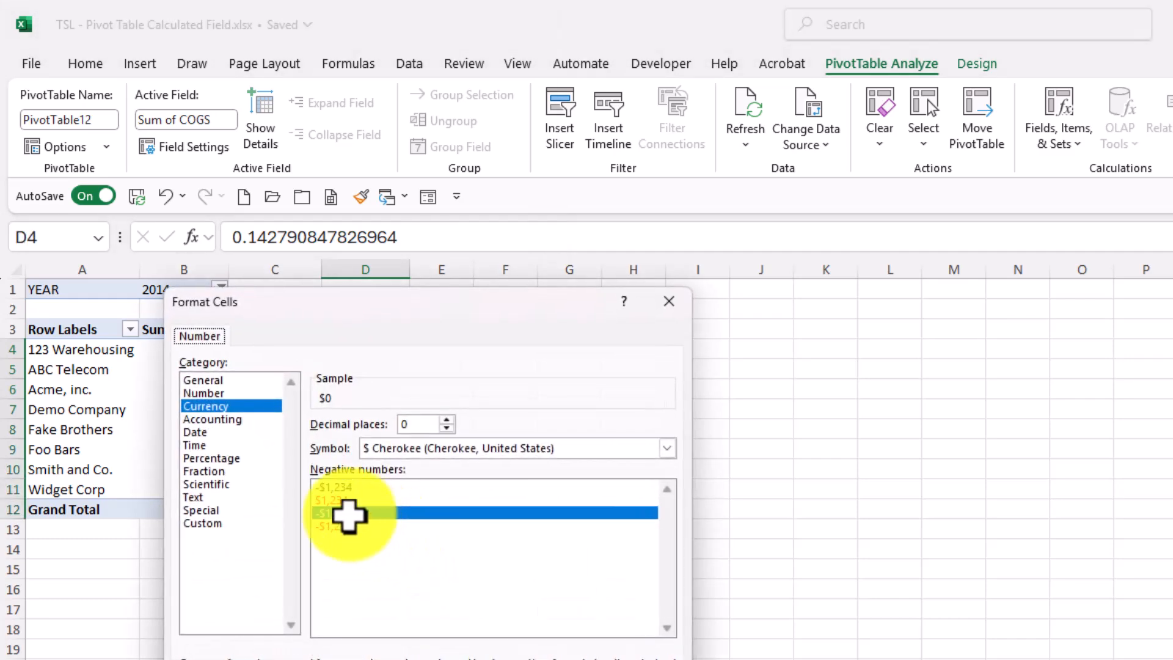
pyautogui.click(211, 458)
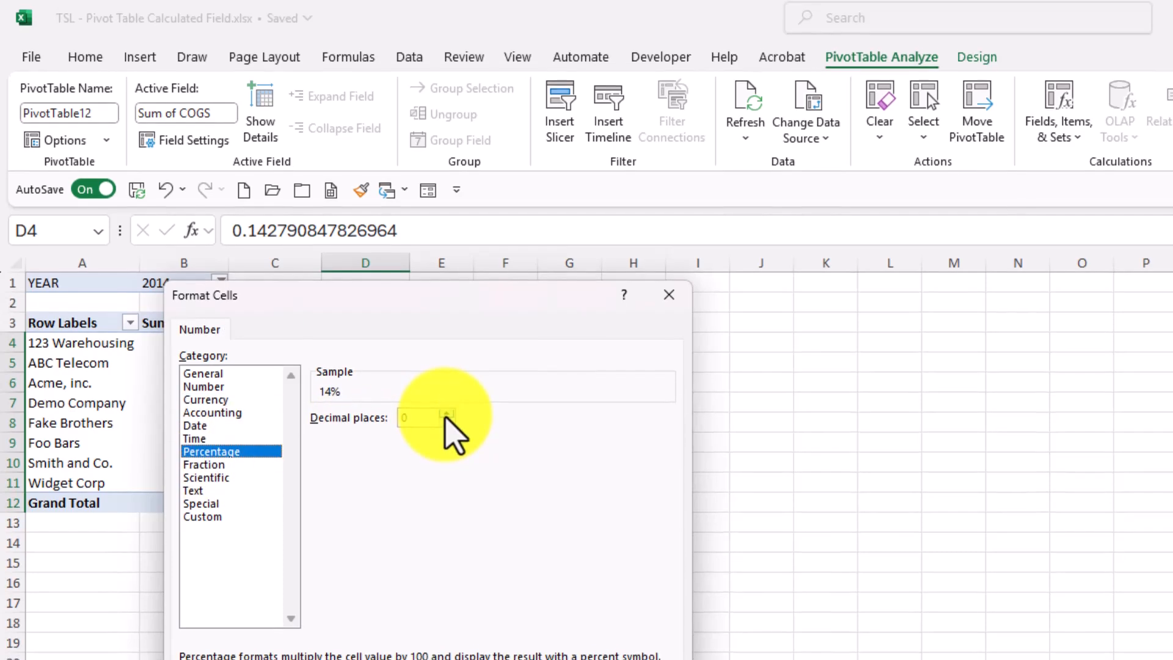
pyautogui.click(446, 413)
pyautogui.click(565, 565)
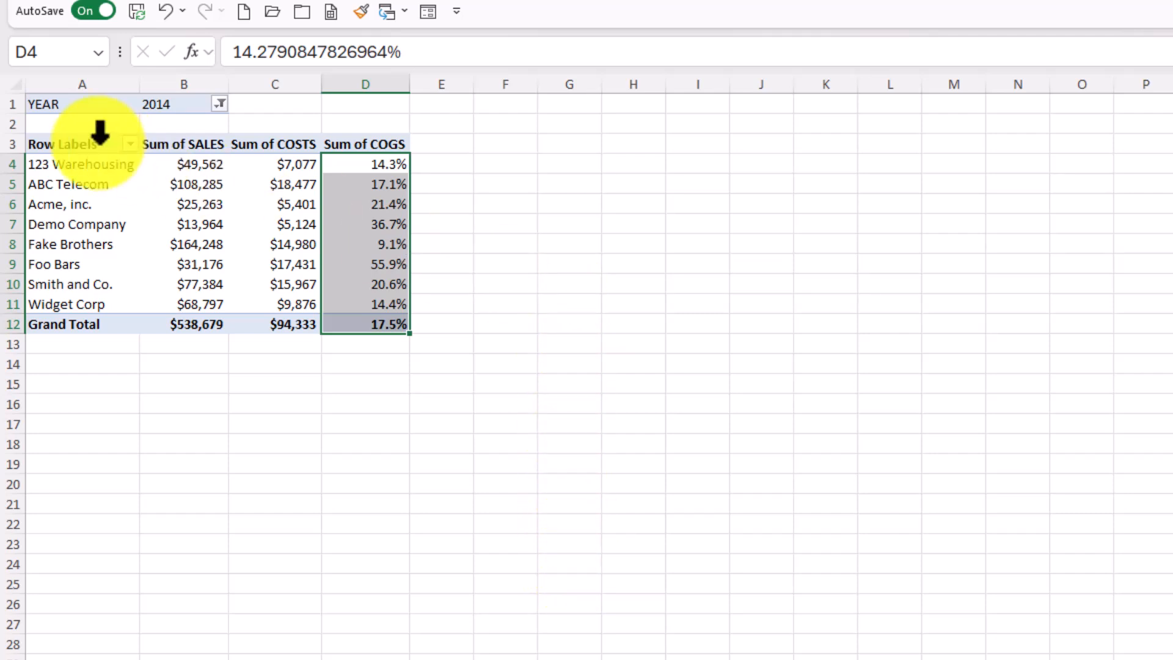
# Rename the Sum of SALES column header to SALES-2014
pyautogui.click(167, 146)
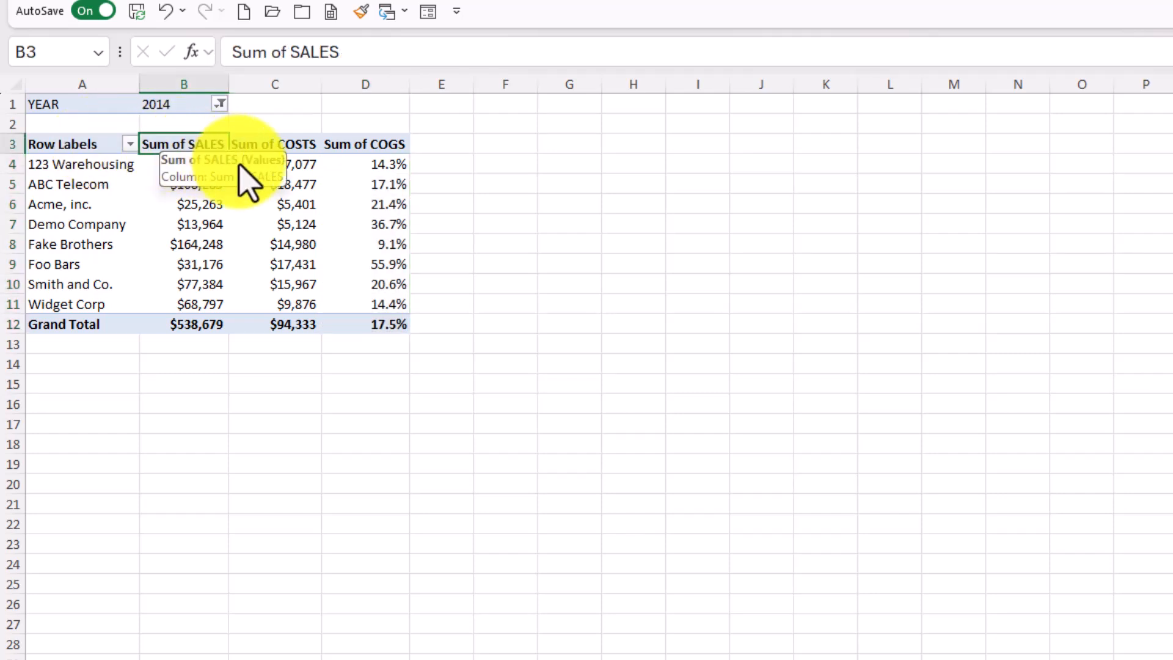
pyautogui.write('SA')
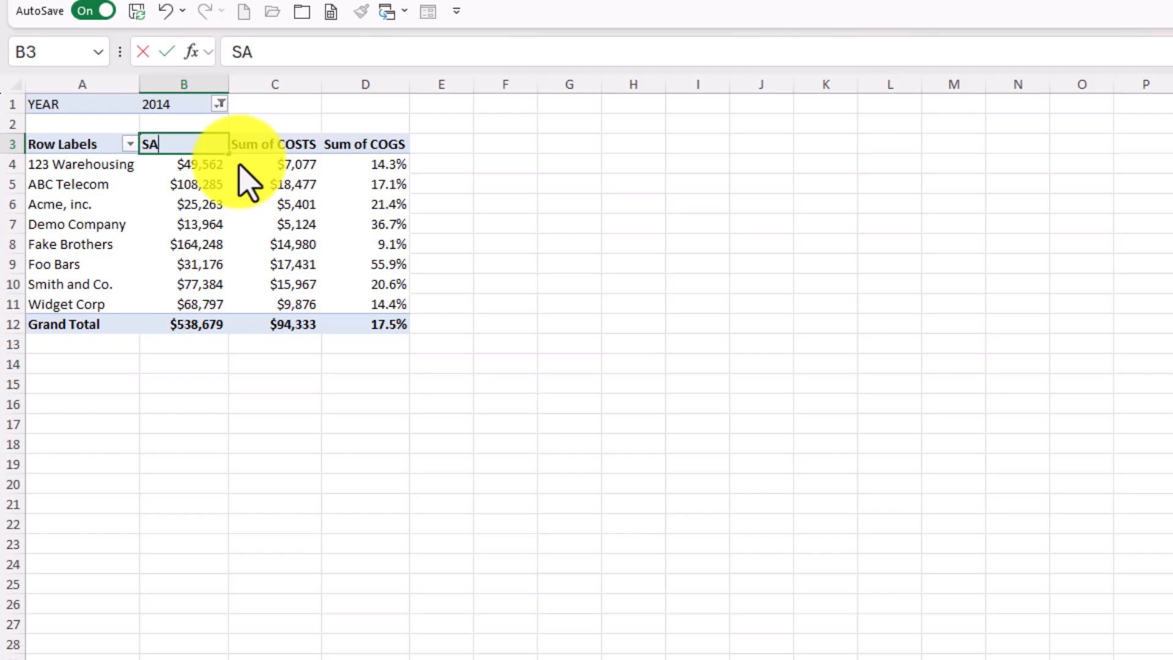
pyautogui.write('LES-2014')
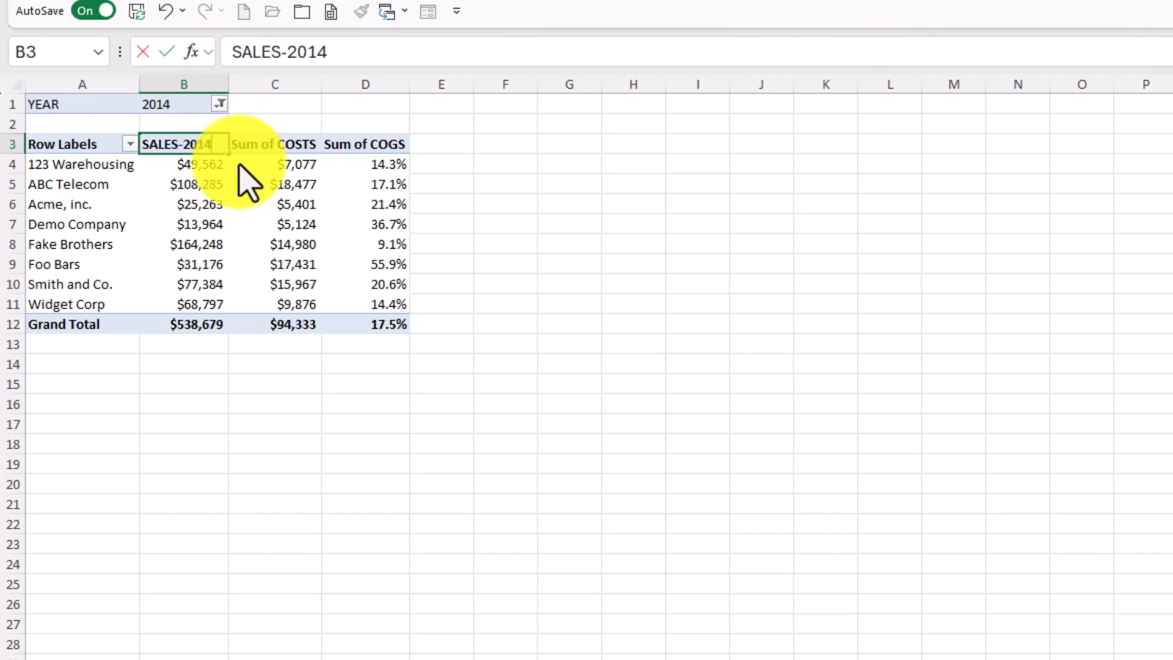
# Rename the Sum of COSTS column header to COSTS-2014
pyautogui.click(275, 146)
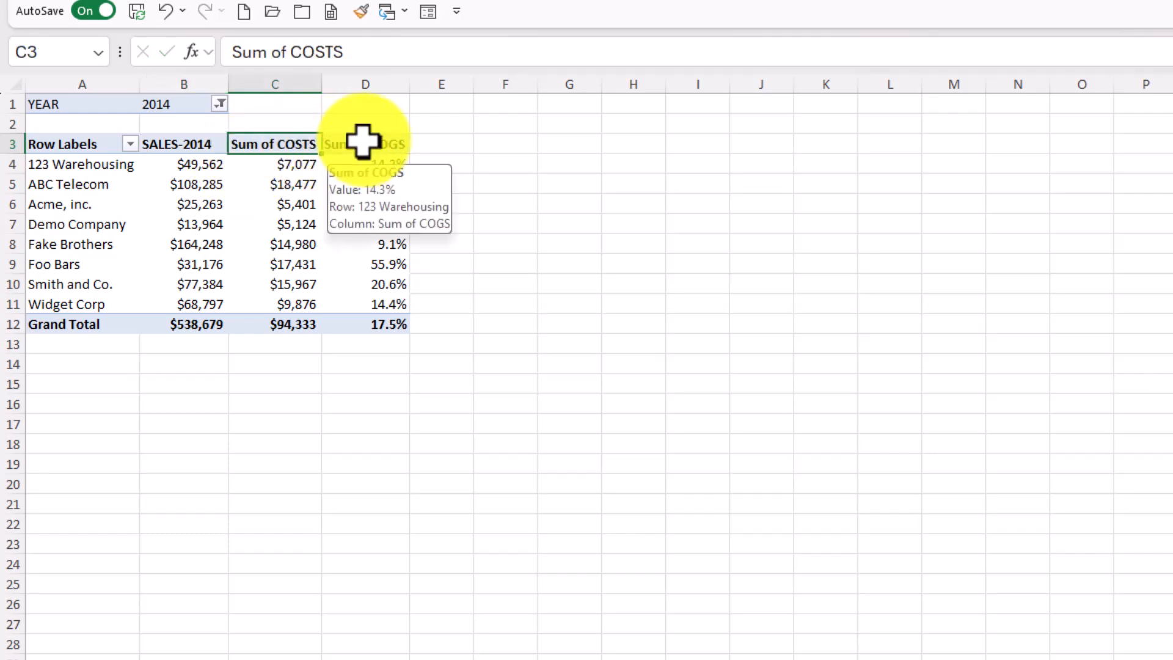
pyautogui.write('COSTS')
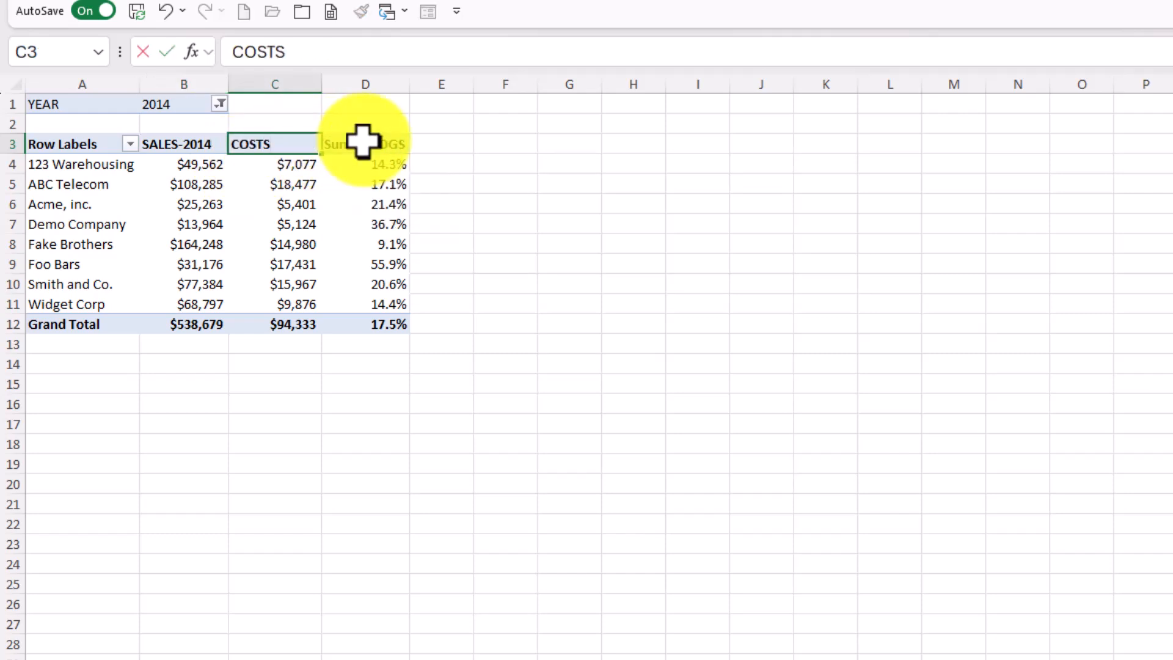
pyautogui.write('-2014')
# Rename the Sum of COGS column header to COGS-2014 and check a COGS value in the column
pyautogui.click(364, 142)
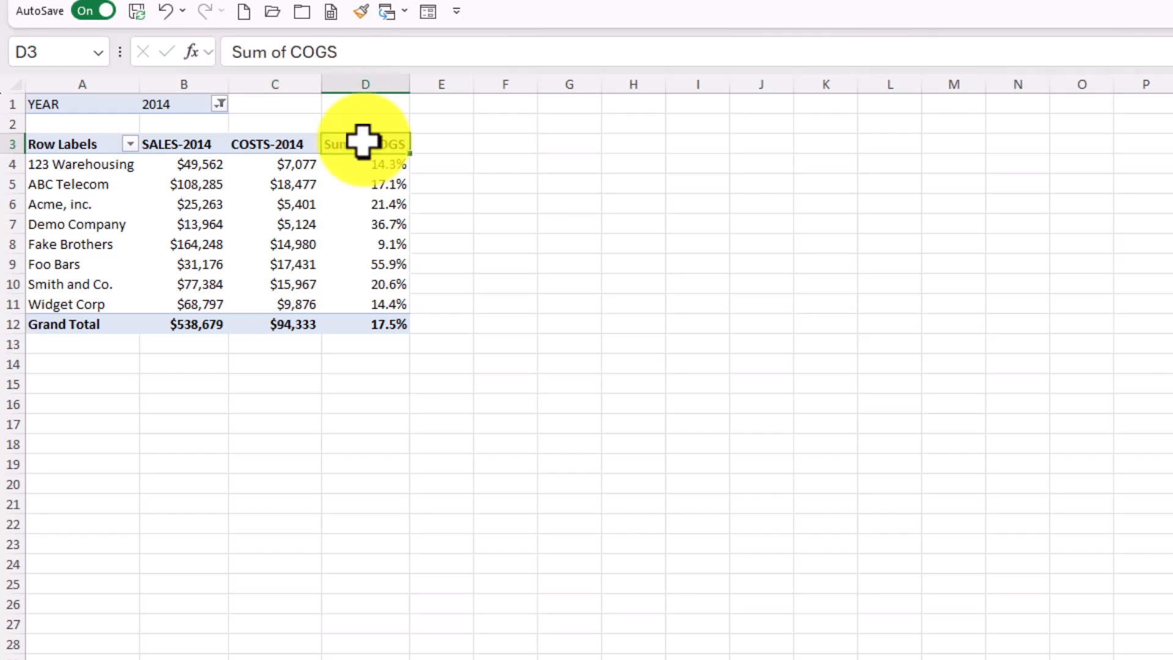
pyautogui.write('COGS')
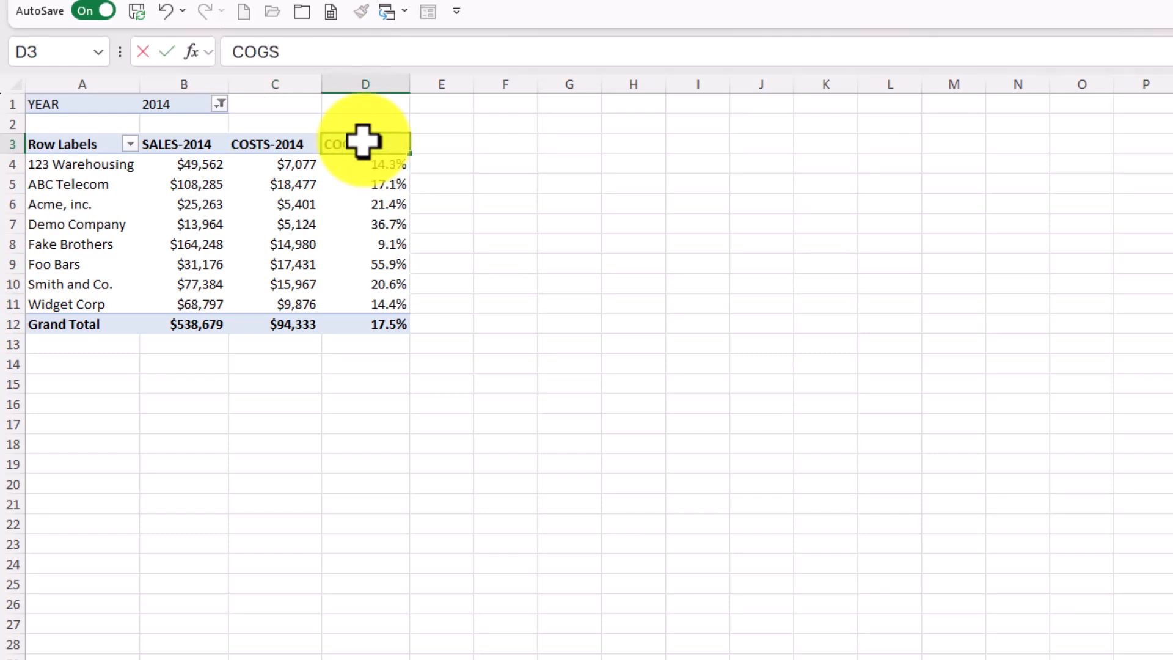
pyautogui.write('-2014')
pyautogui.press('Return')
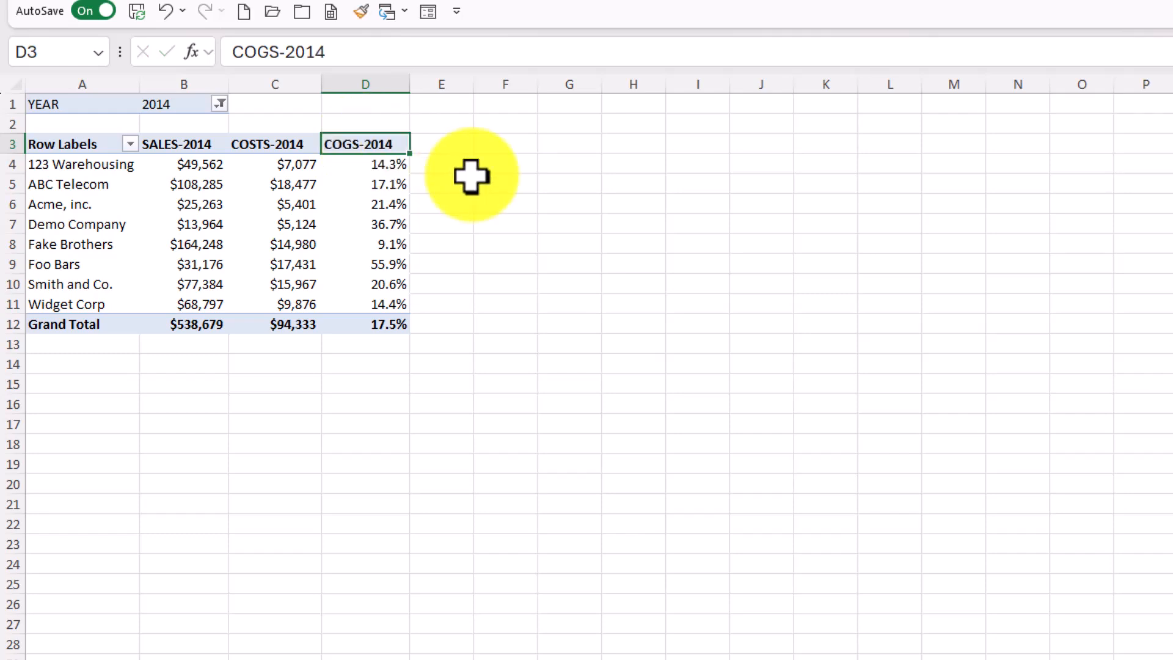
pyautogui.click(346, 227)
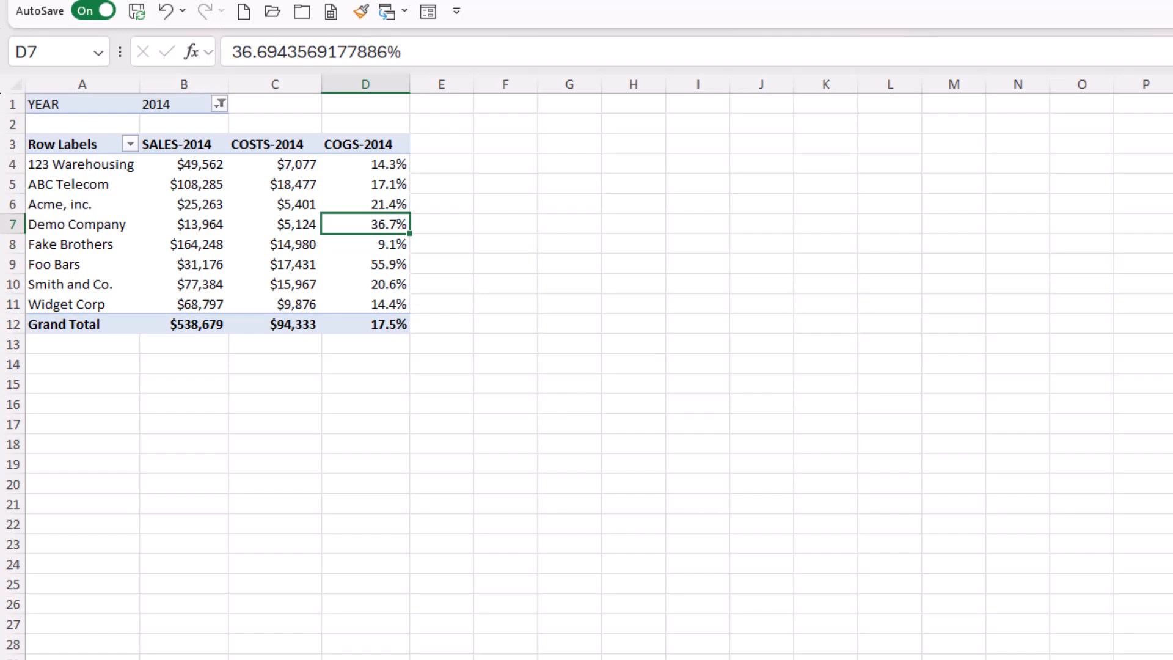
# Paste the promotional contact graphic from the clipboard onto the sheet and move it beside the pivot table
pyautogui.click(168, 0)
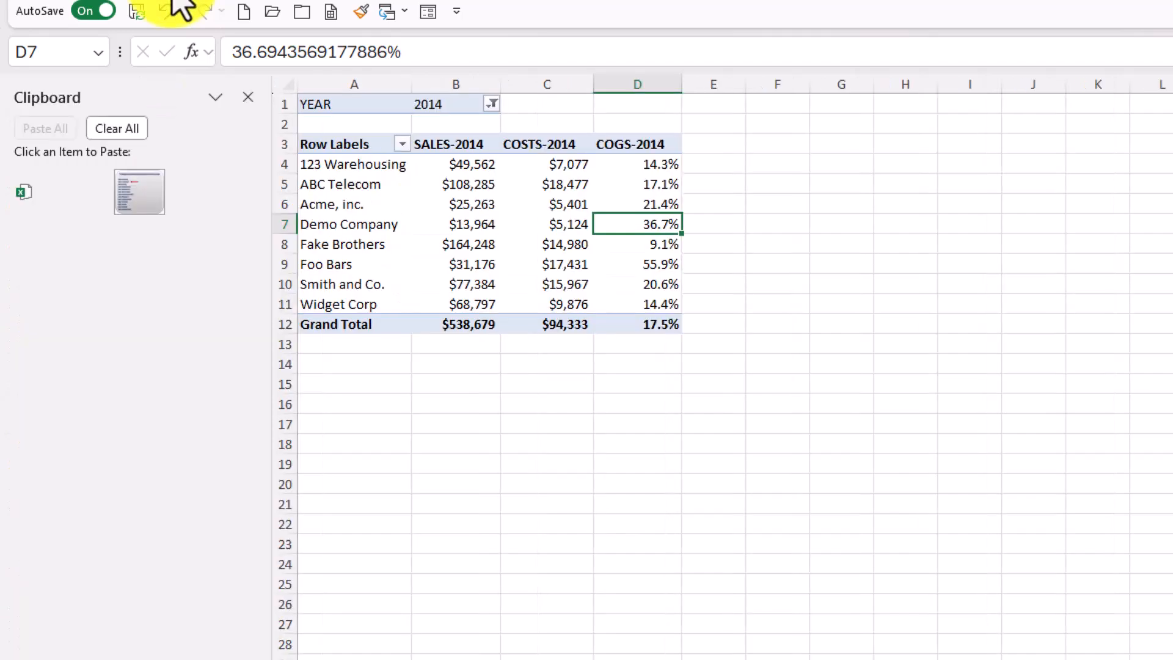
pyautogui.click(138, 201)
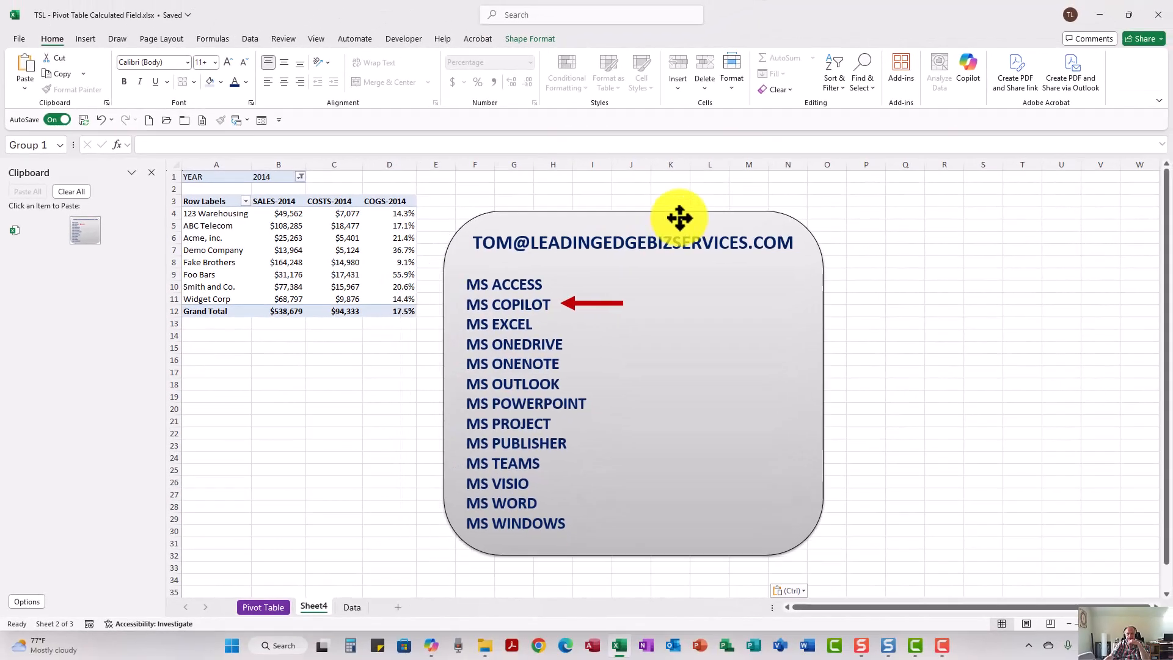
pyautogui.moveTo(679, 218); pyautogui.dragTo(712, 197)
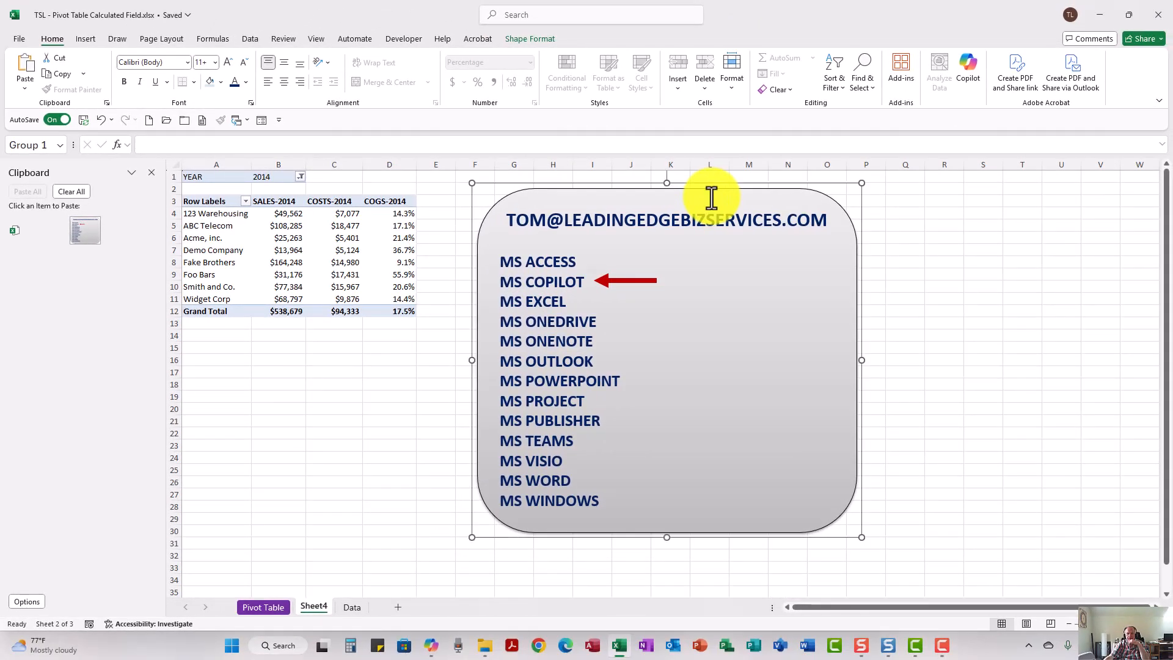